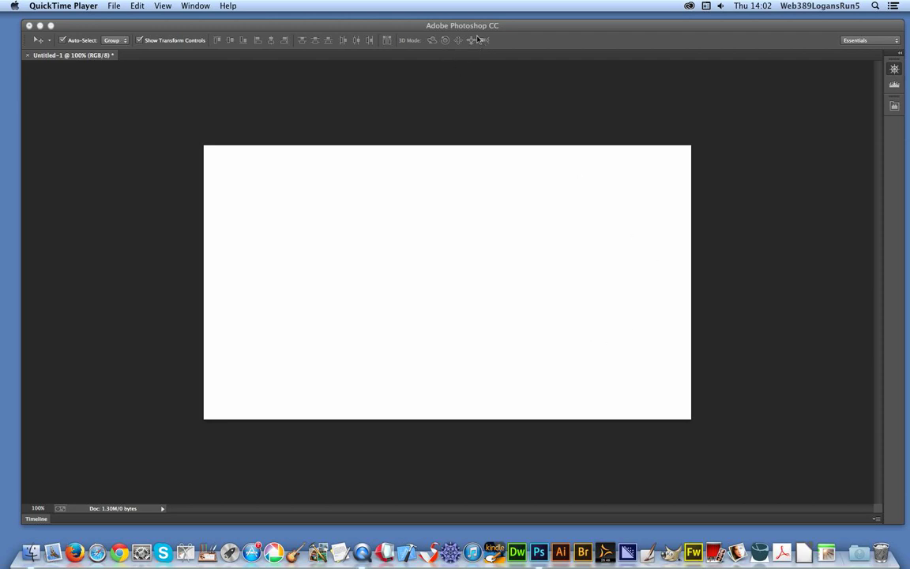
# - Bring the Photoshop window with the blank white Untitled-1 canvas to the front
pyautogui.click(408, 24)
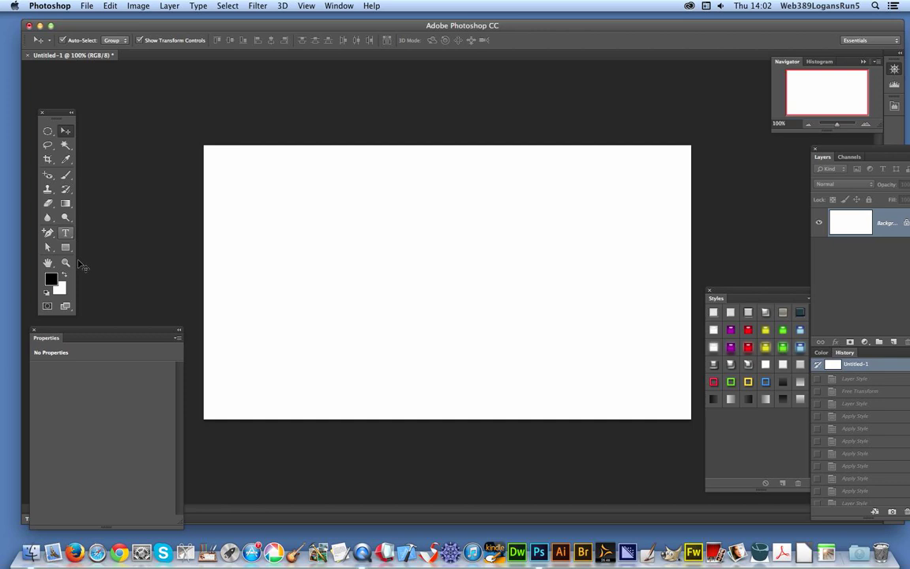
# - Draw a black square about 250 px wide and rotate it 45° into a diamond
pyautogui.click(67, 248)
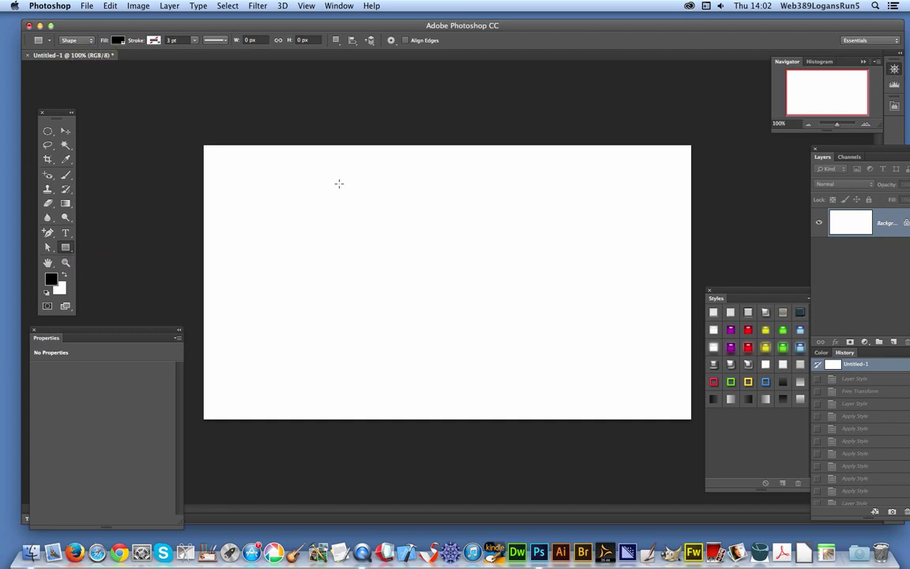
pyautogui.moveTo(323, 212); pyautogui.dragTo(458, 348)
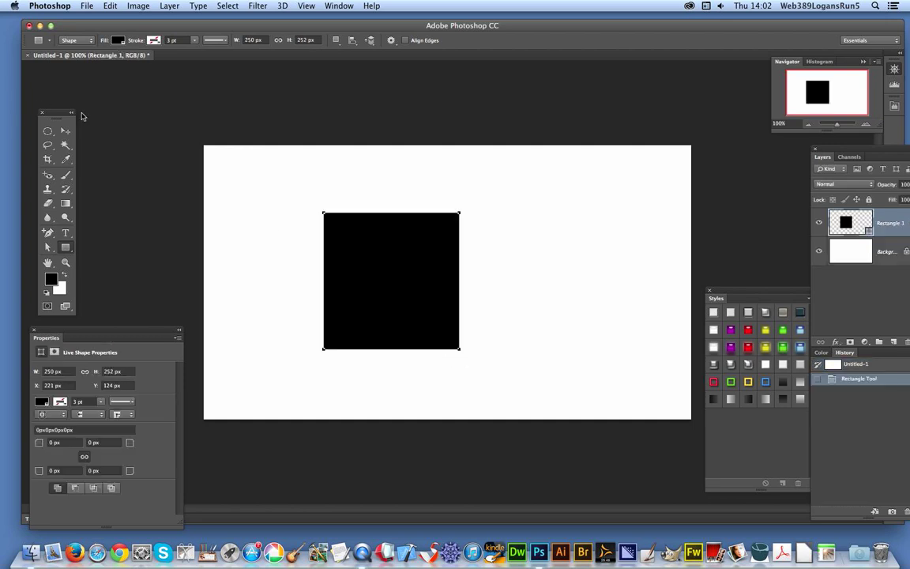
pyautogui.click(67, 132)
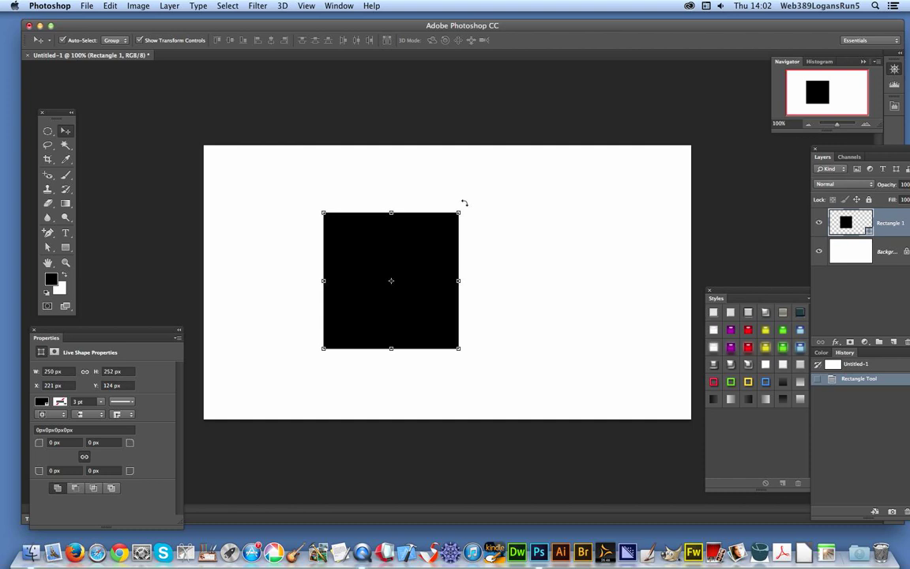
pyautogui.moveTo(473, 205); pyautogui.dragTo(498, 286)
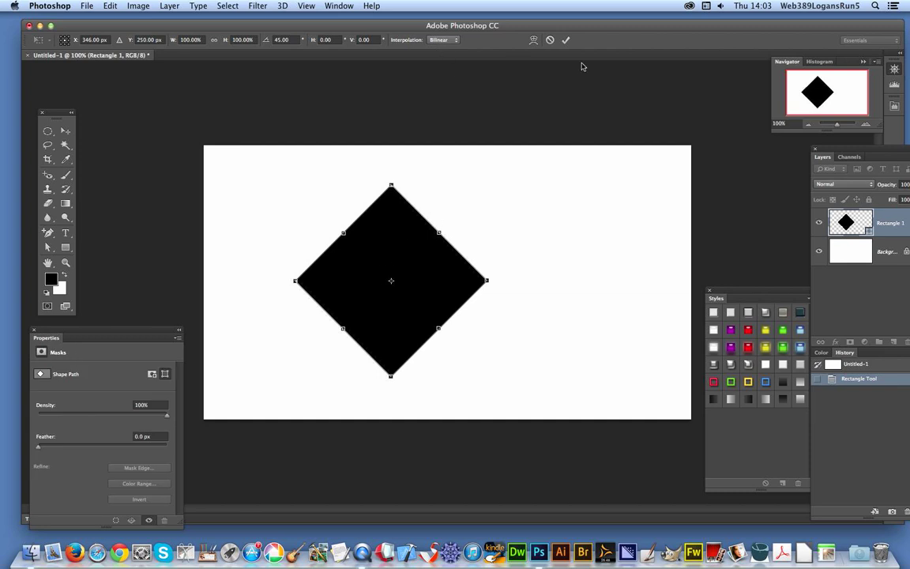
pyautogui.click(567, 40)
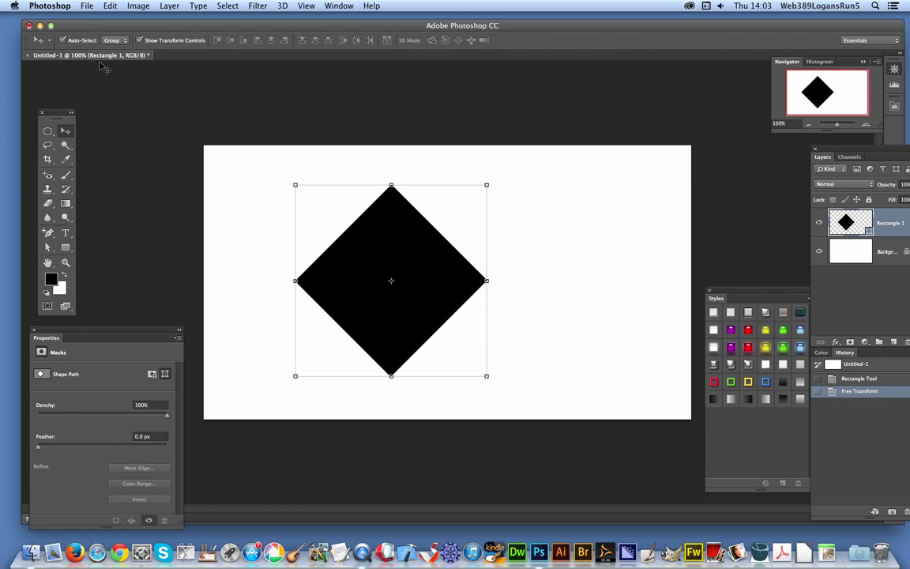
# - Pinch the diamond into a kite with a Perspective transform, then rotate it 180°
pyautogui.click(87, 5)
pyautogui.click(88, 5)
pyautogui.click(109, 6)
pyautogui.moveTo(225, 227)
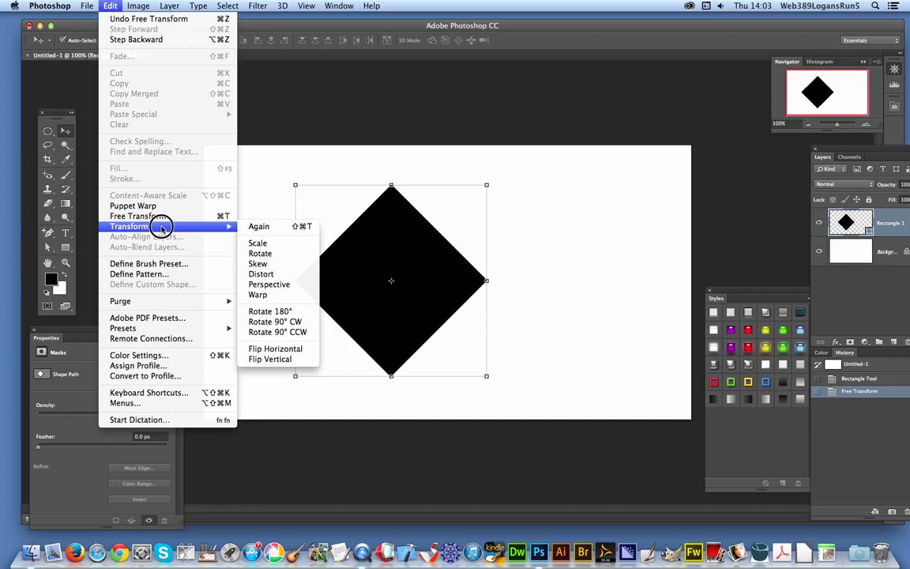
pyautogui.click(280, 284)
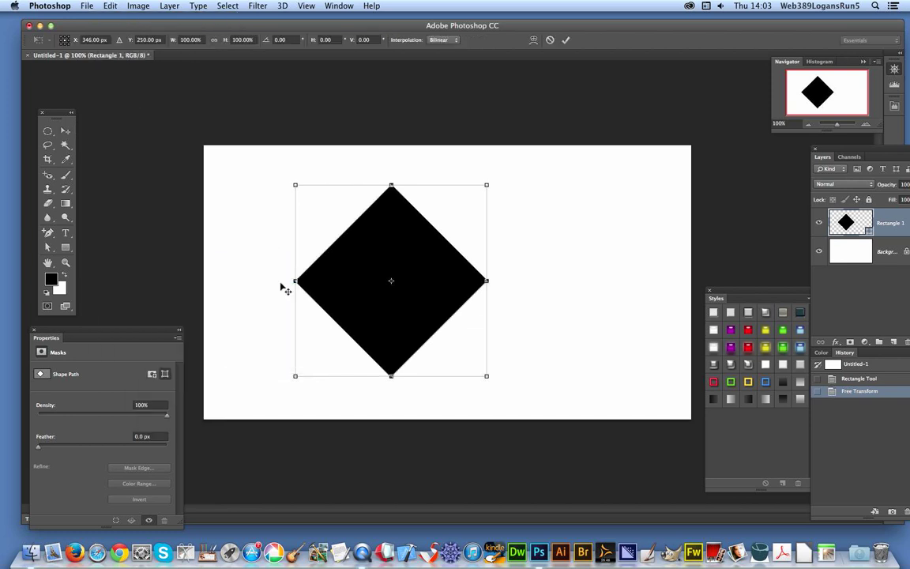
pyautogui.click(296, 377)
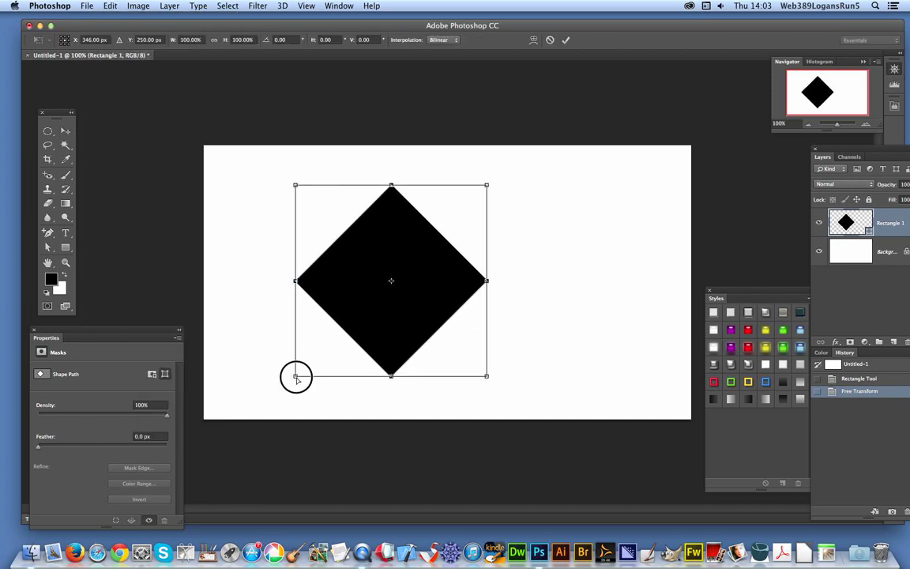
pyautogui.moveTo(296, 377); pyautogui.dragTo(354, 401)
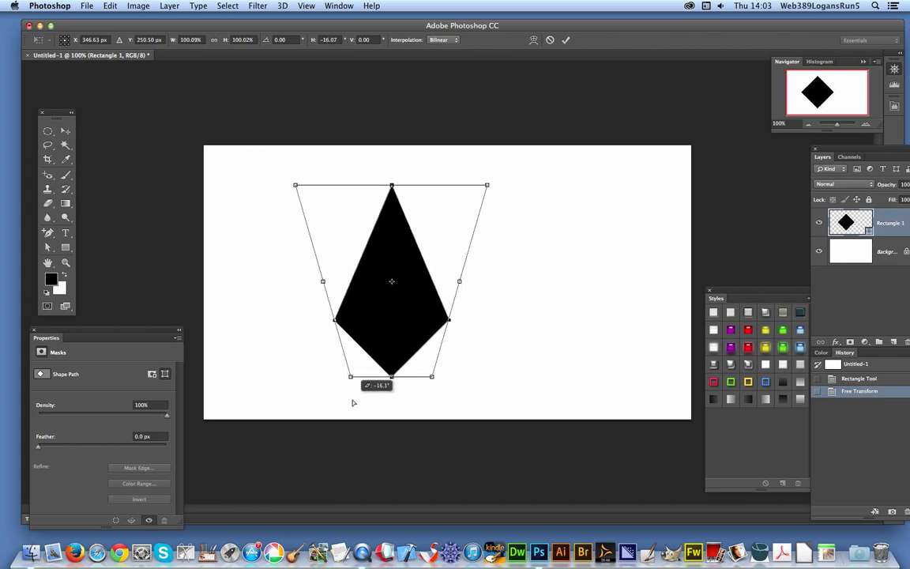
pyautogui.doubleClick(372, 324)
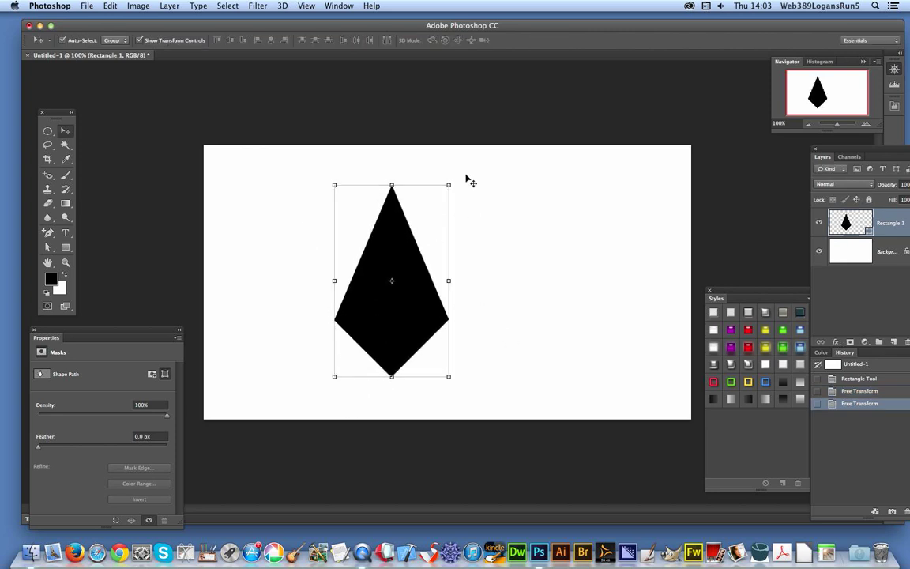
pyautogui.moveTo(459, 180); pyautogui.dragTo(337, 384)
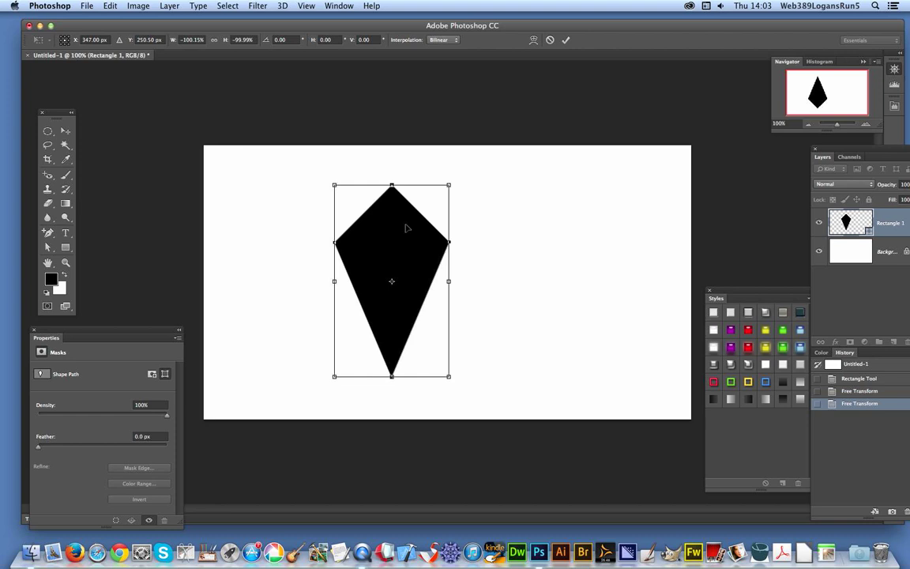
pyautogui.doubleClick(406, 227)
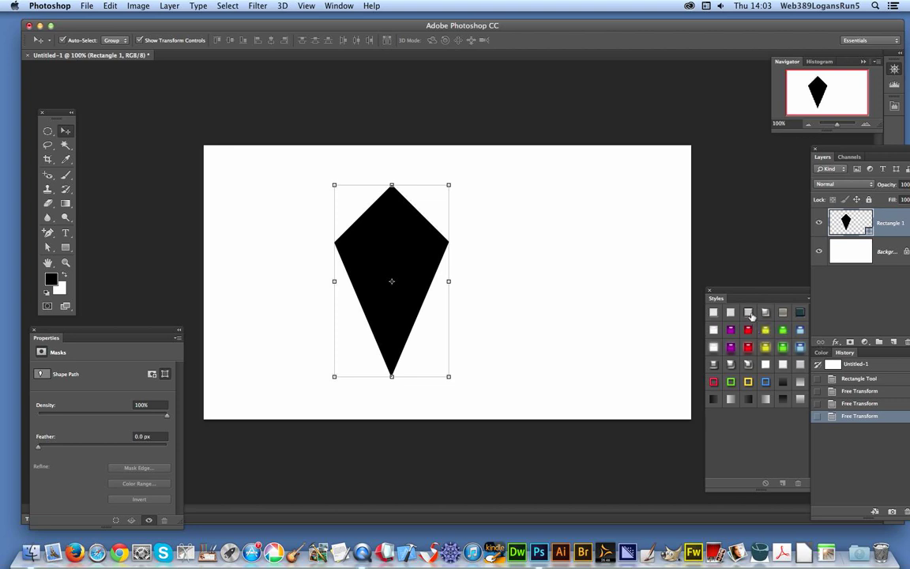
# - Give the kite a Pillow Emboss bevel, depth 334%, size 111 px, lit from 180°, plus pattern overlay
pyautogui.click(748, 316)
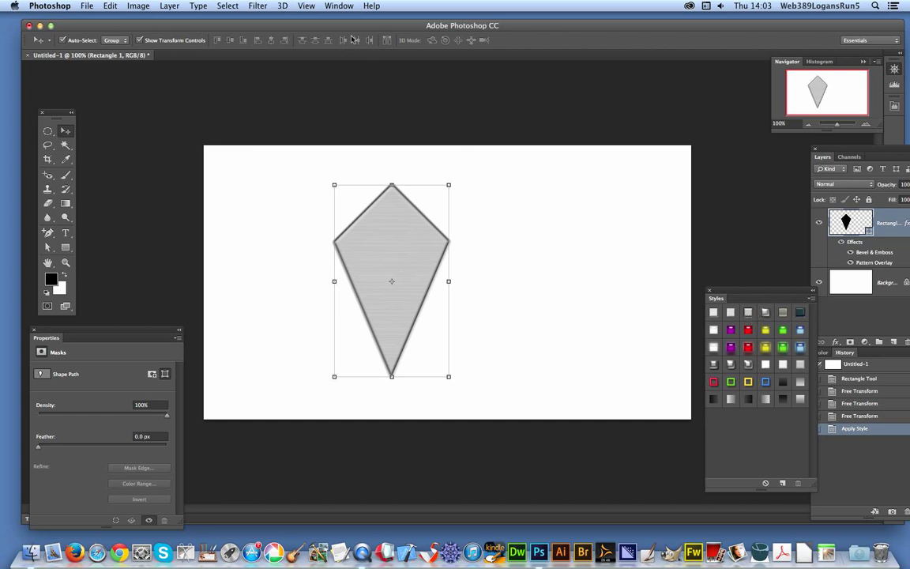
pyautogui.click(169, 5)
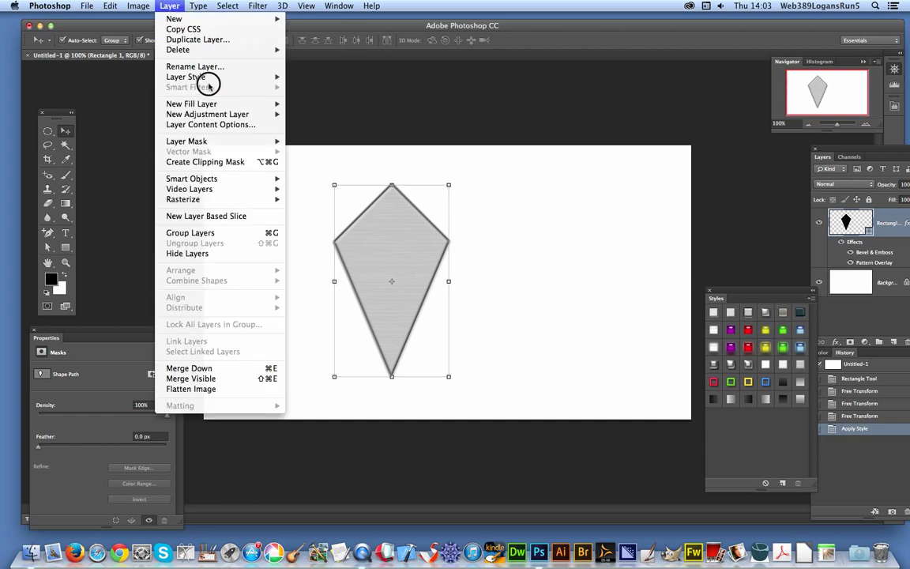
pyautogui.moveTo(197, 77)
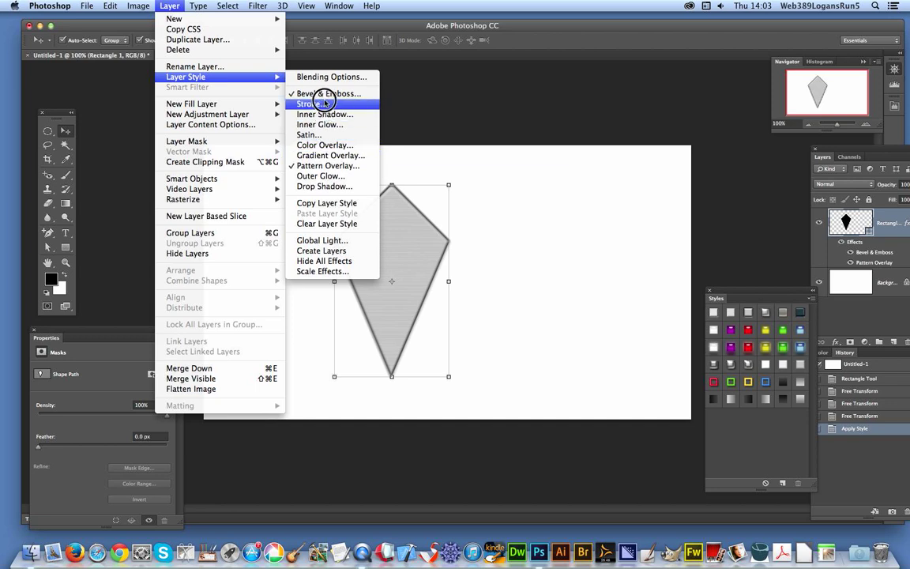
pyautogui.press('Escape')
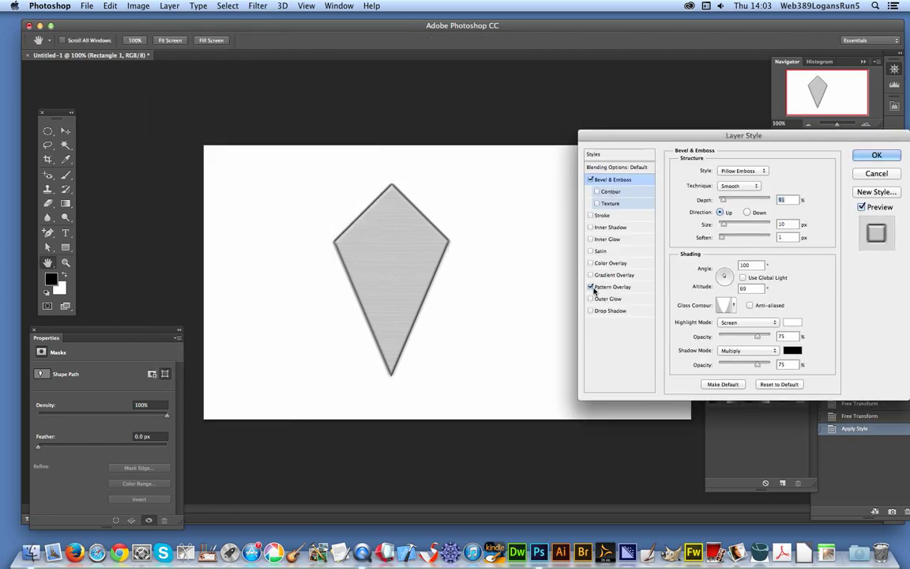
pyautogui.click(591, 287)
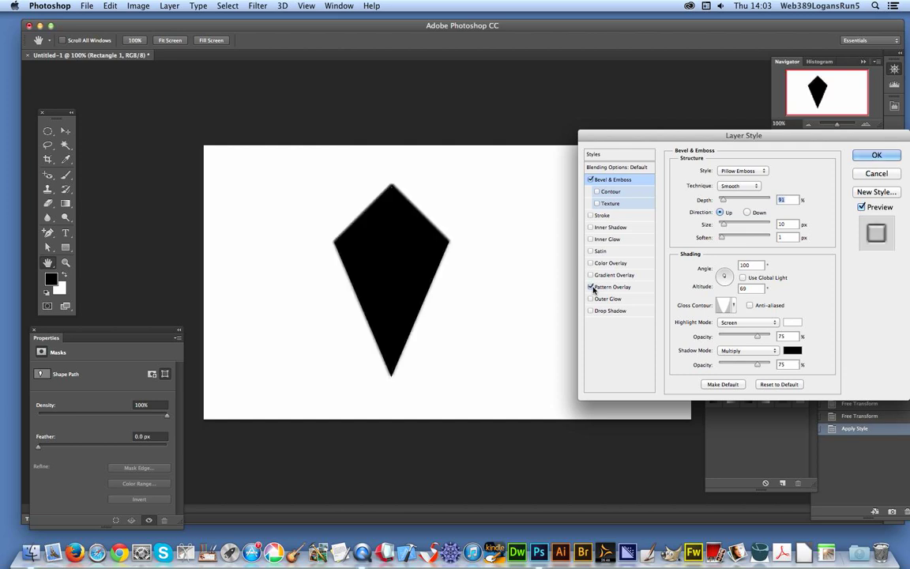
pyautogui.click(591, 286)
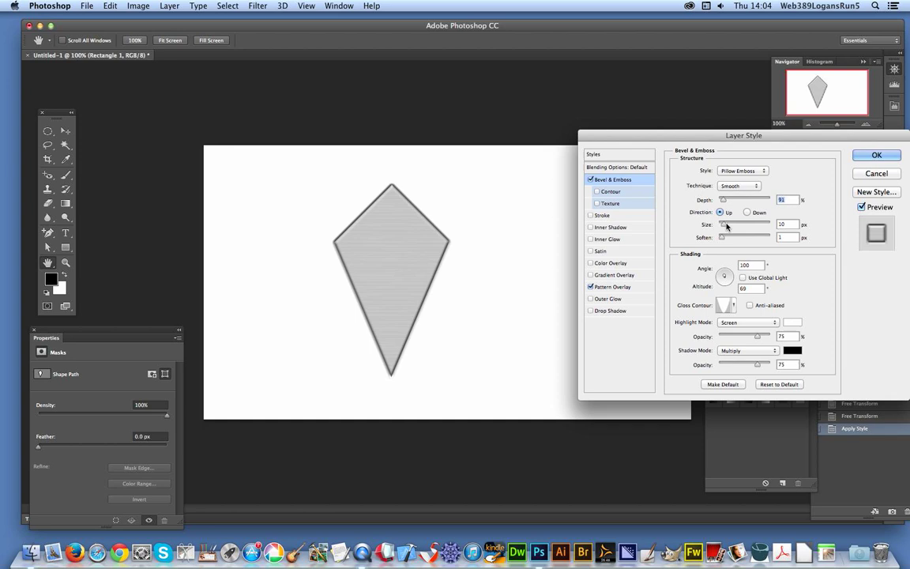
pyautogui.moveTo(722, 224); pyautogui.dragTo(736, 202)
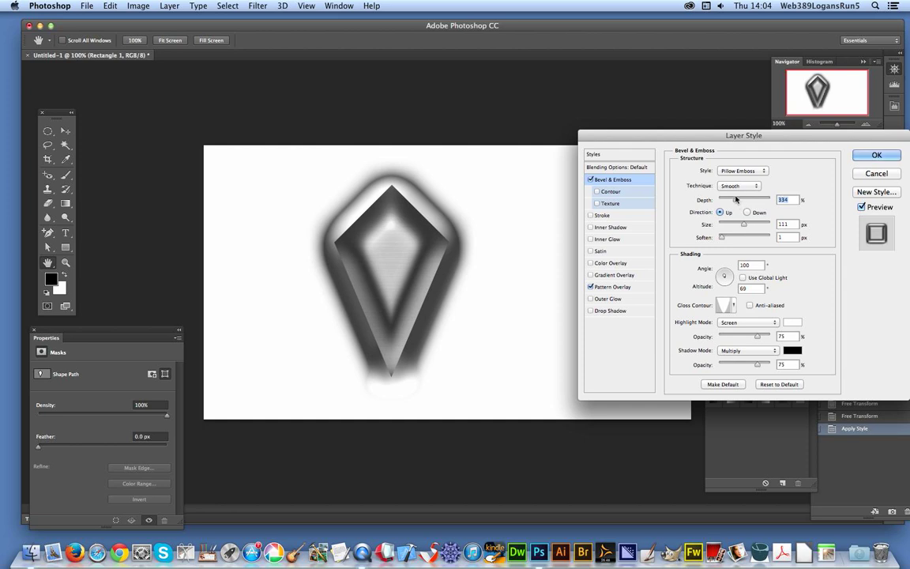
pyautogui.moveTo(723, 272); pyautogui.dragTo(722, 279)
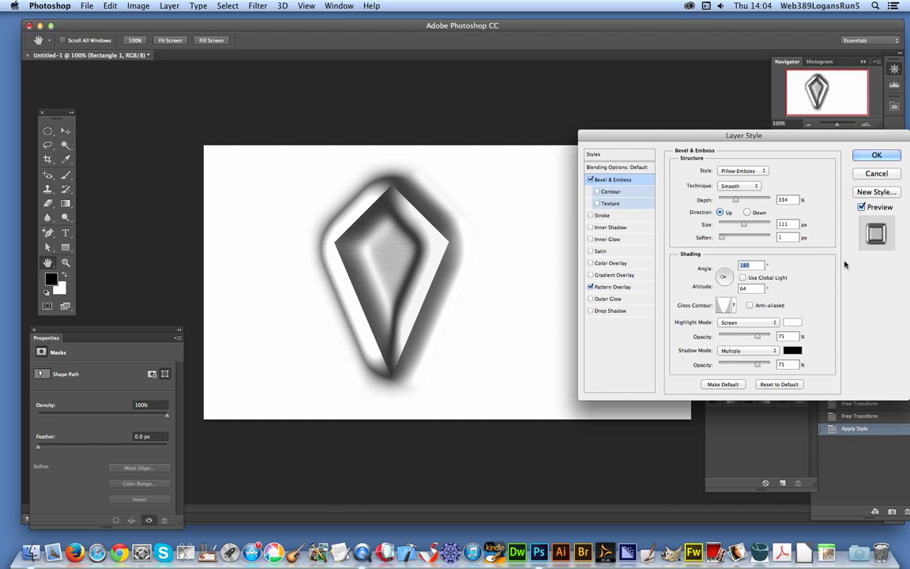
pyautogui.click(876, 155)
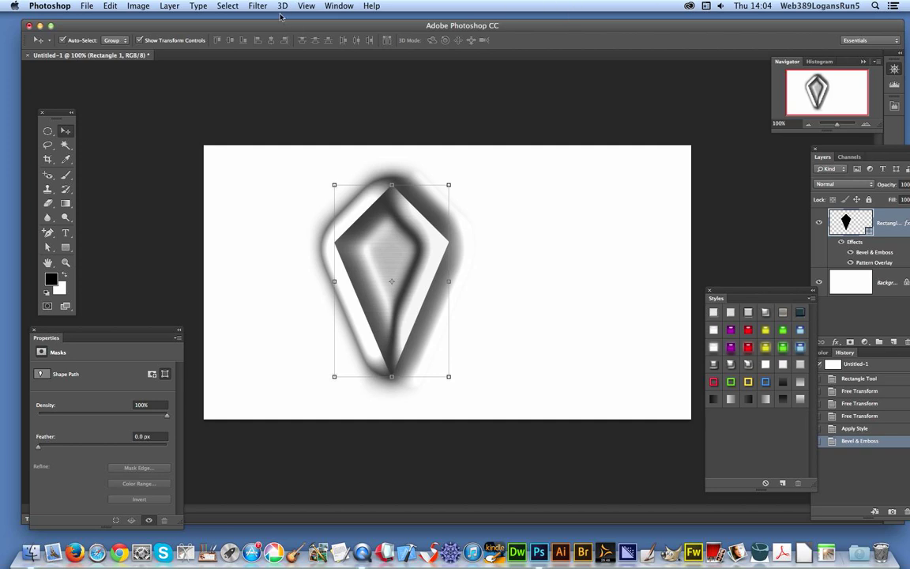
# - Convert the diamond layer into a smart object
pyautogui.click(180, 9)
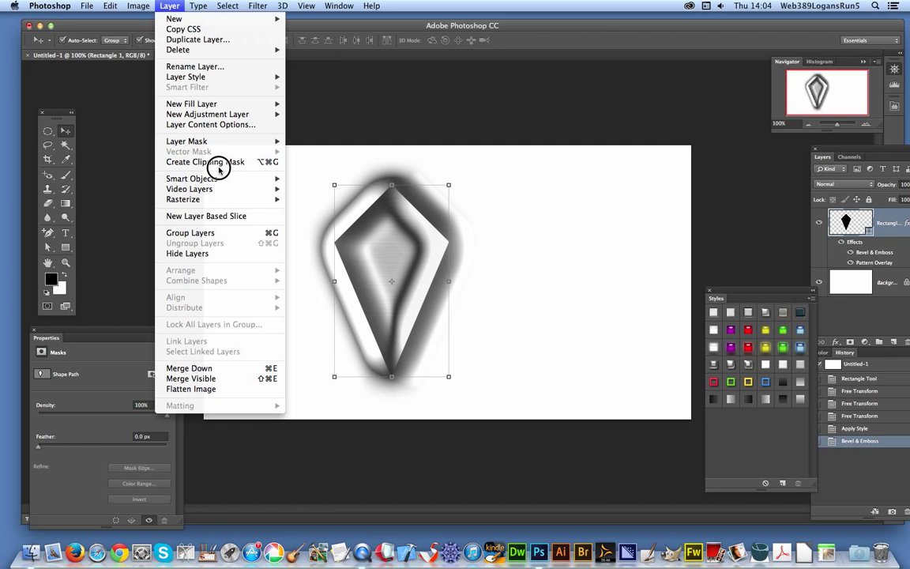
pyautogui.moveTo(225, 177)
pyautogui.click(336, 179)
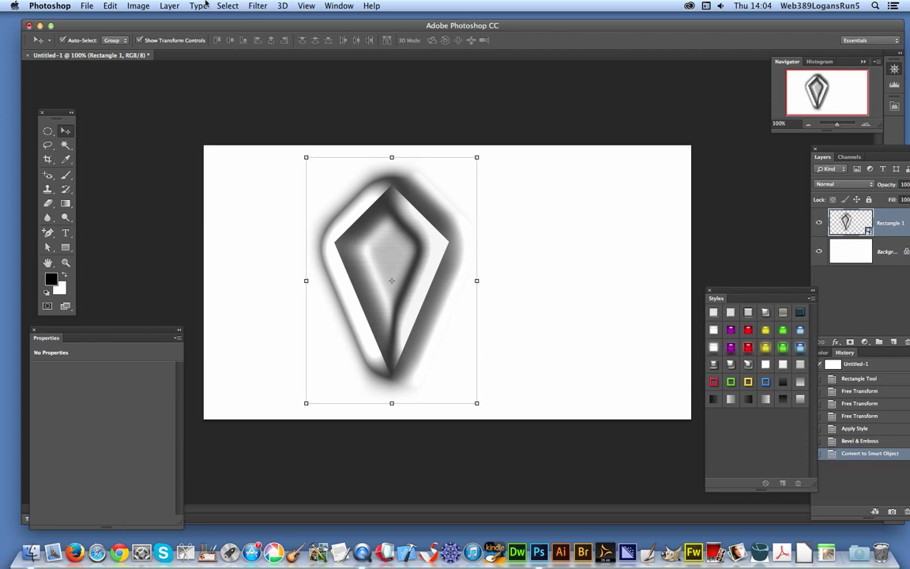
# - Apply a 105mm Prime Lens Flare at 129% brightness centred on the diamond
pyautogui.click(259, 6)
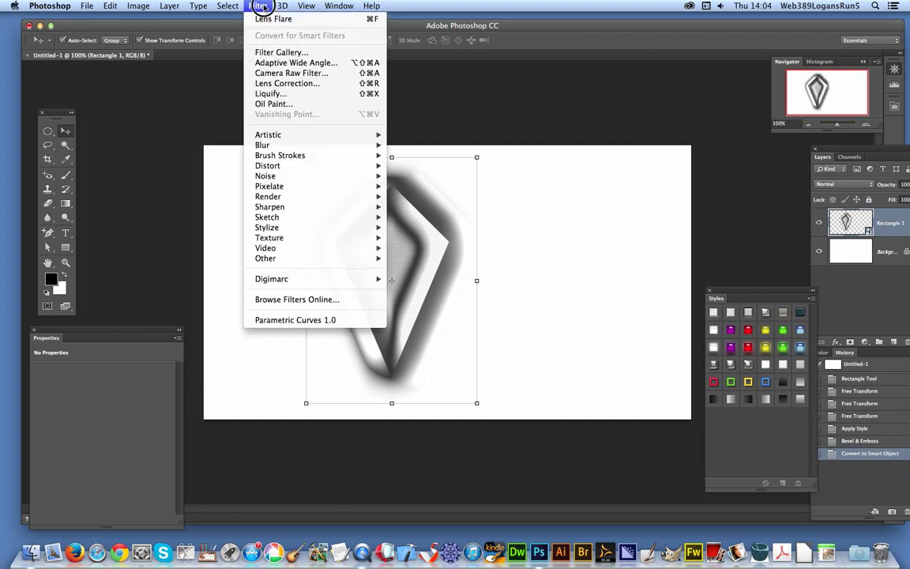
pyautogui.moveTo(296, 195)
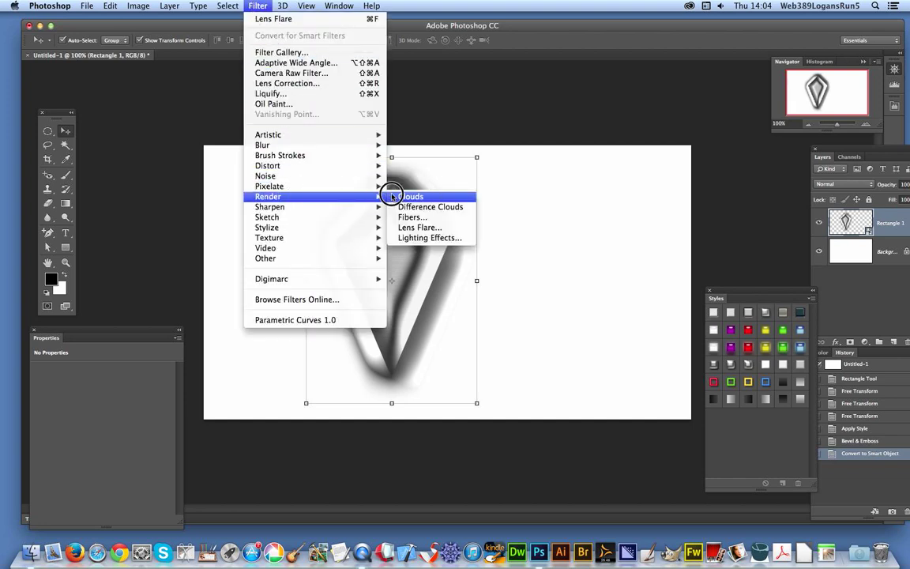
pyautogui.click(419, 227)
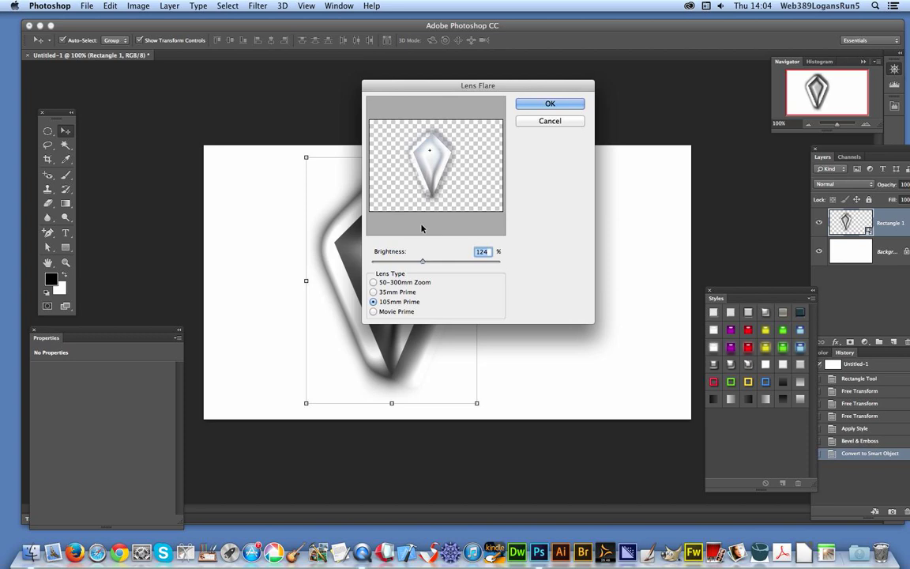
pyautogui.moveTo(428, 150); pyautogui.dragTo(419, 172)
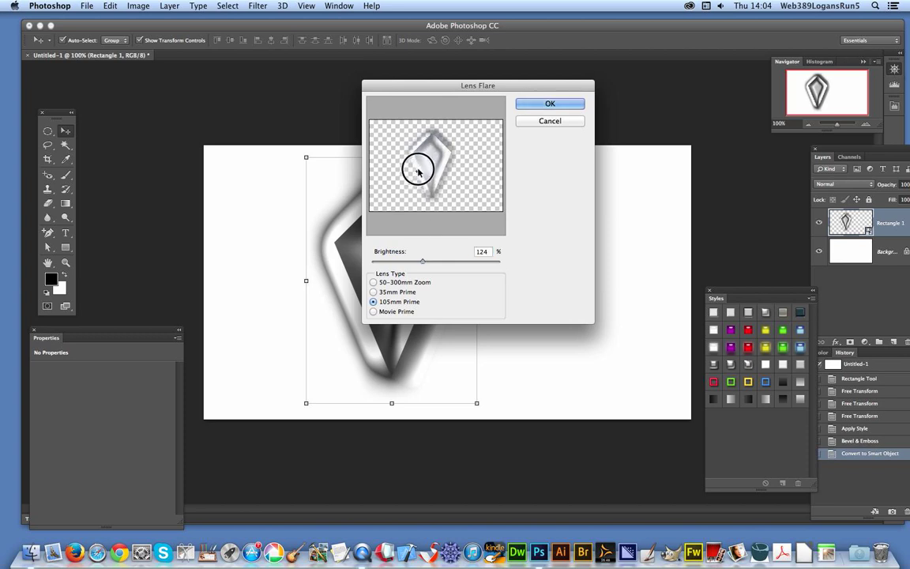
pyautogui.moveTo(422, 262); pyautogui.dragTo(424, 261)
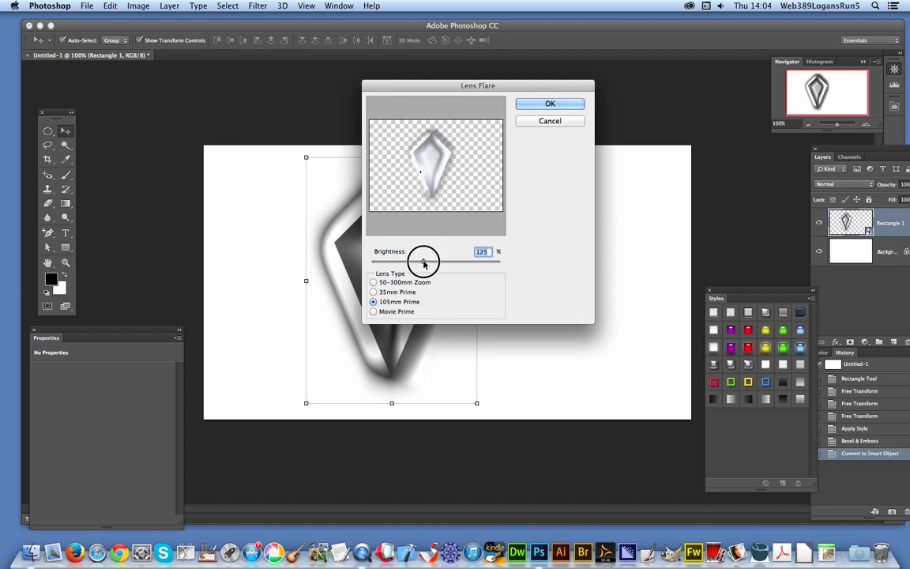
pyautogui.click(546, 108)
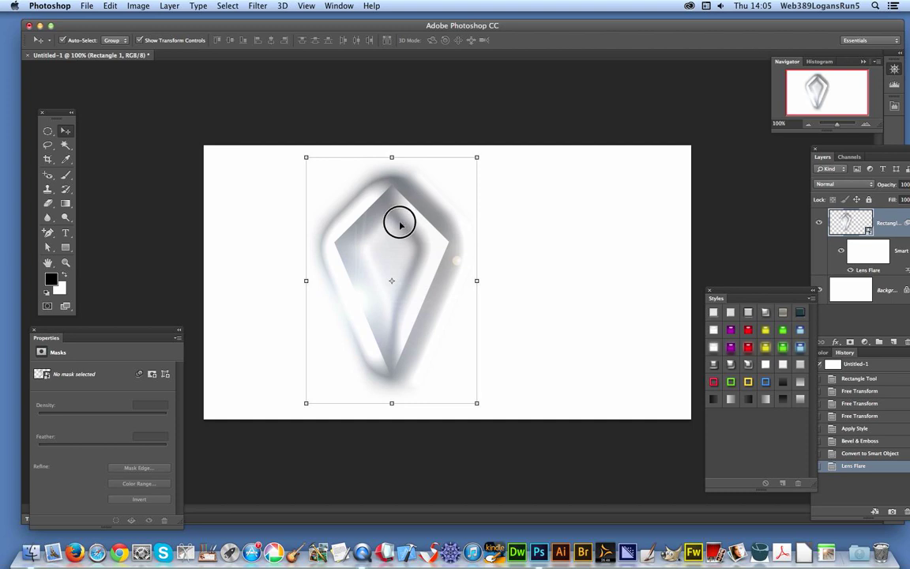
# - Alt-drag copies of the flared diamond so they overlap in a cluster across the canvas
pyautogui.moveTo(399, 225); pyautogui.dragTo(458, 310)
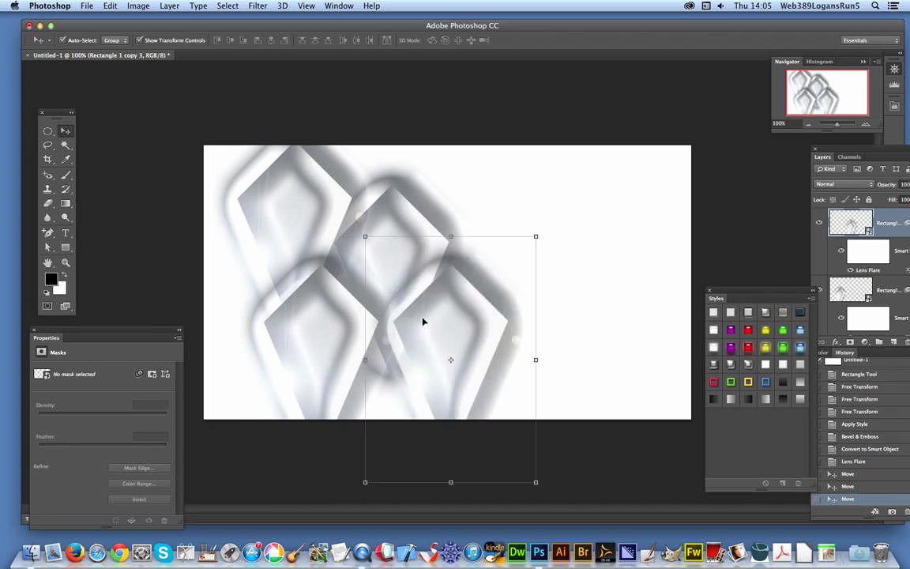
pyautogui.moveTo(508, 227); pyautogui.dragTo(515, 211)
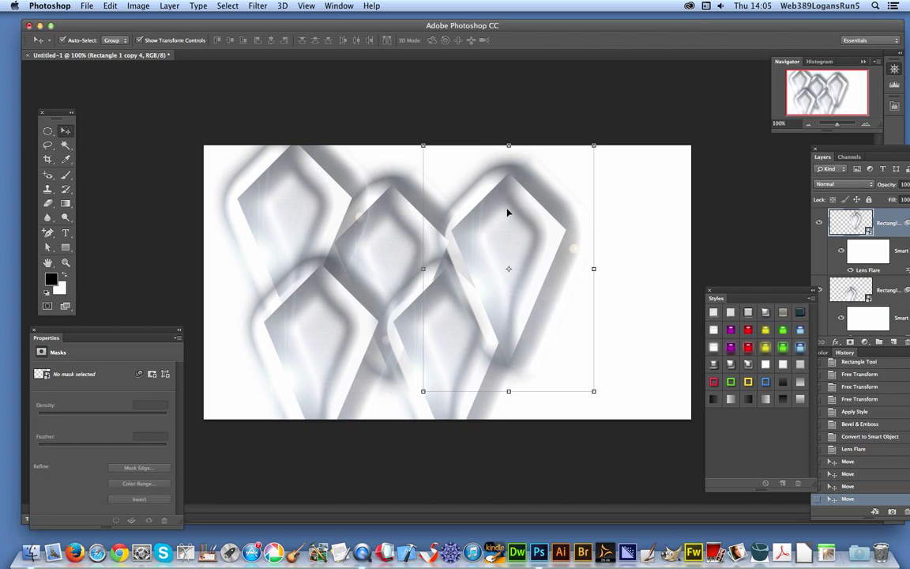